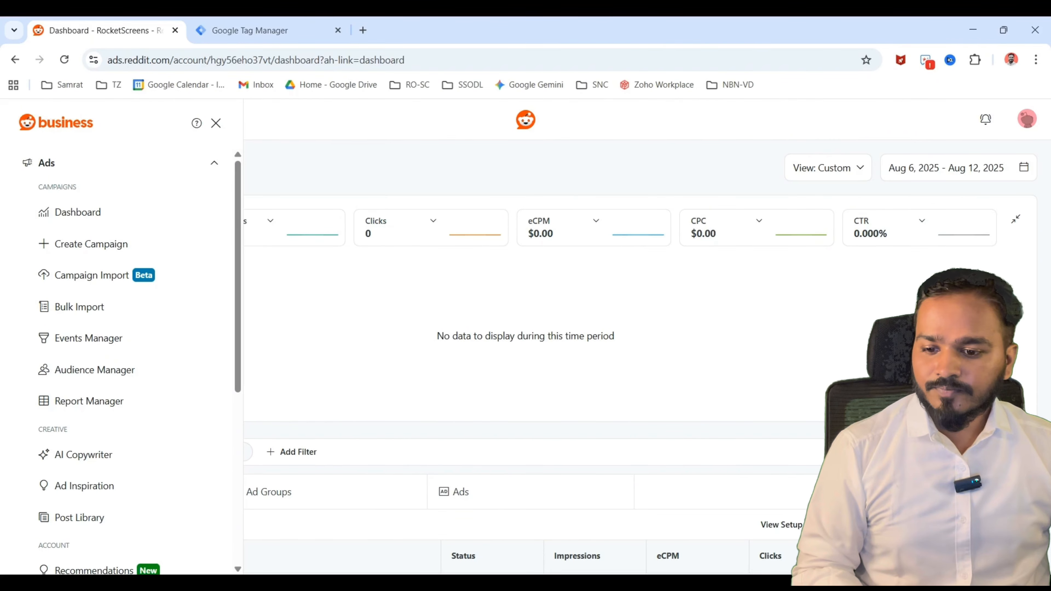
Open the Events Manager for the RocketScreens ad account.
scroll(105, 393, "down", 6)
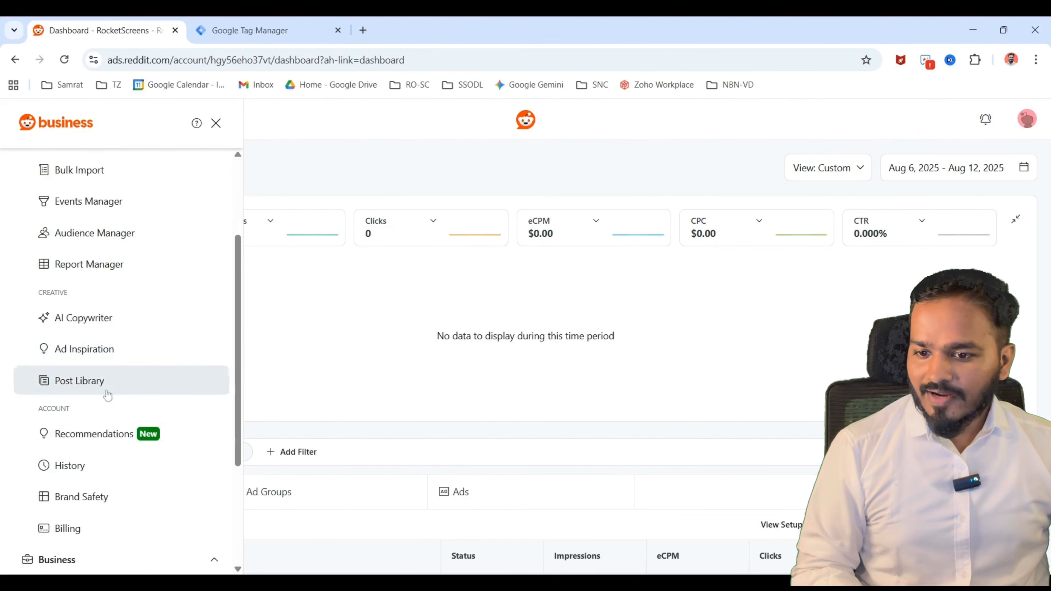
scroll(99, 387, "up", 6)
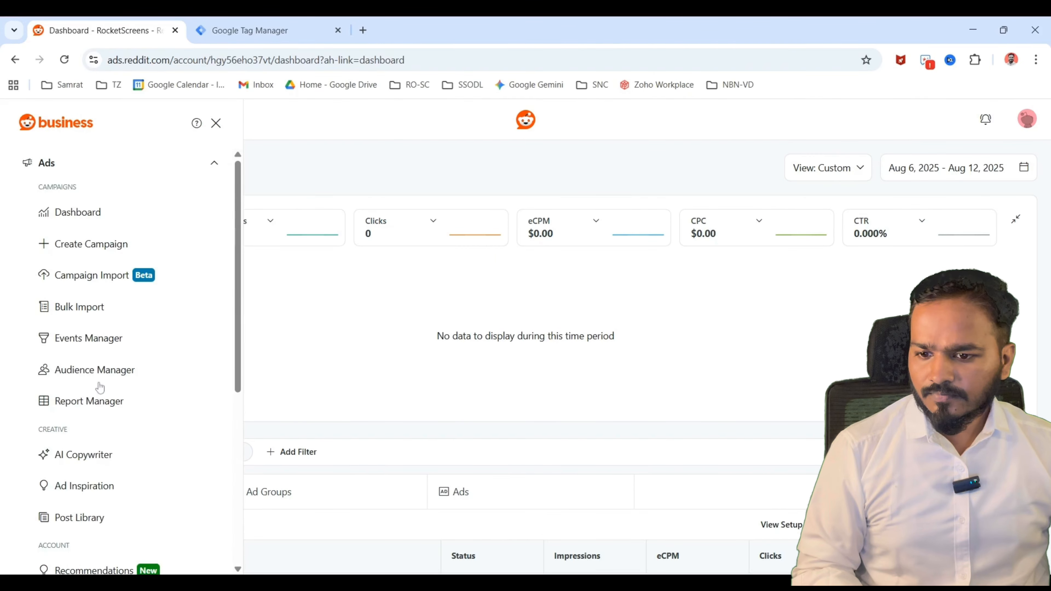
scroll(162, 375, "down", 6)
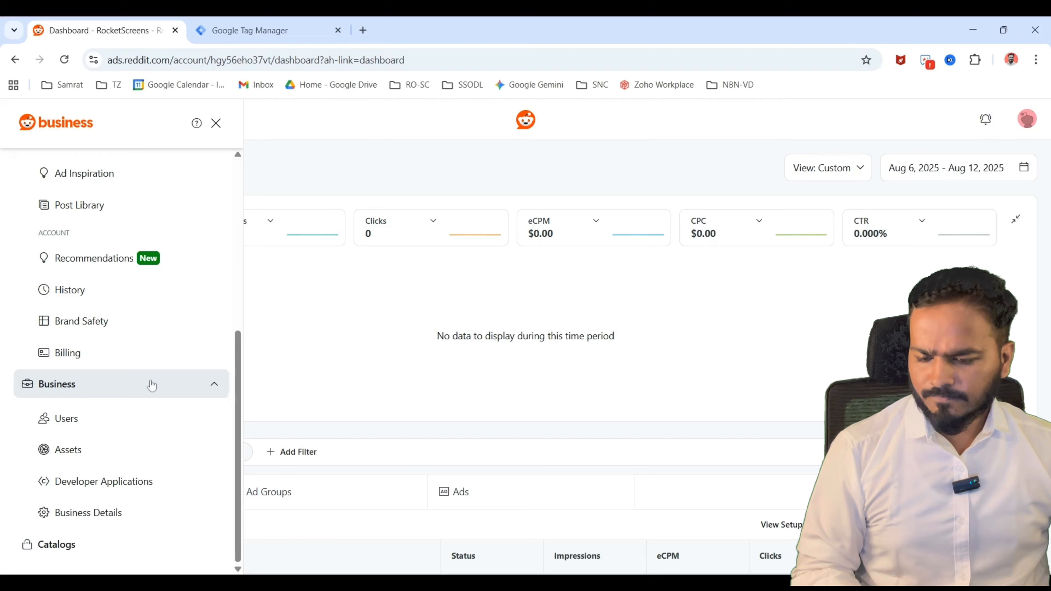
scroll(152, 385, "up", 6)
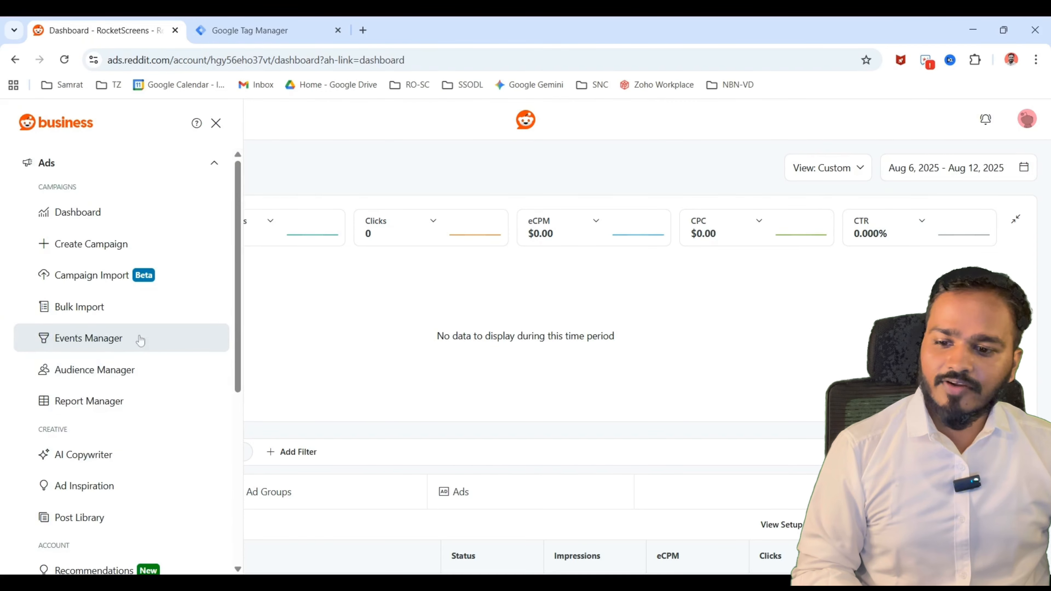
left_click(109, 343)
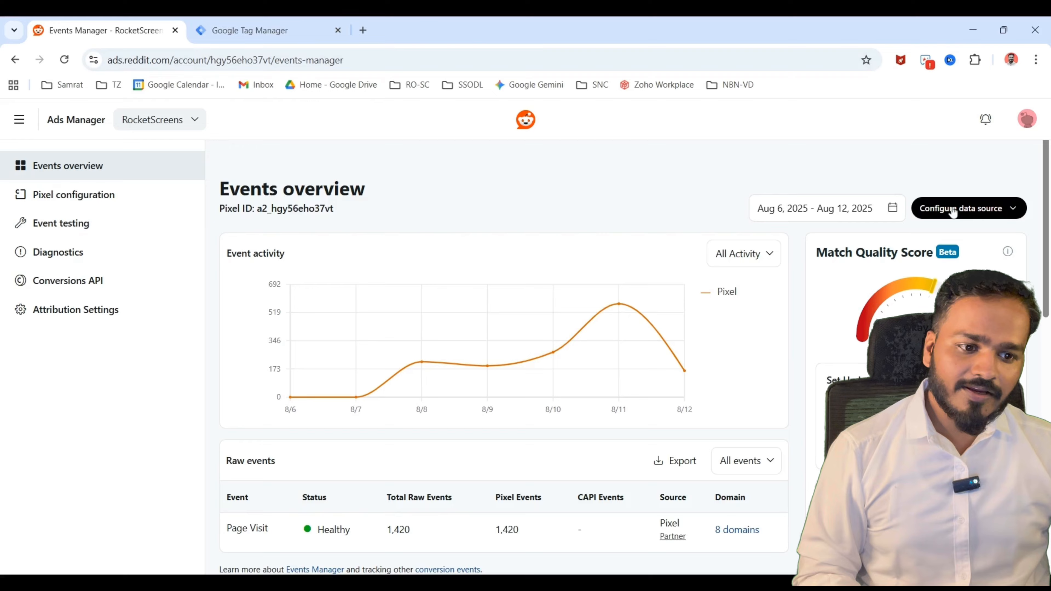
Start configuring the Reddit Pixel as a data source through the Google Tag Manager partner setup.
left_click(970, 218)
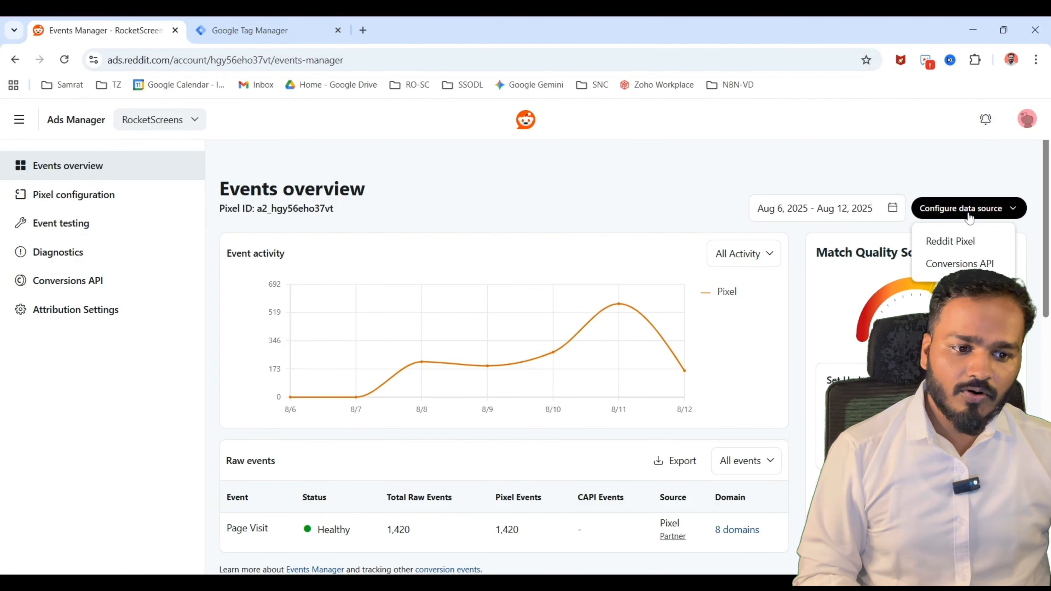
left_click(947, 244)
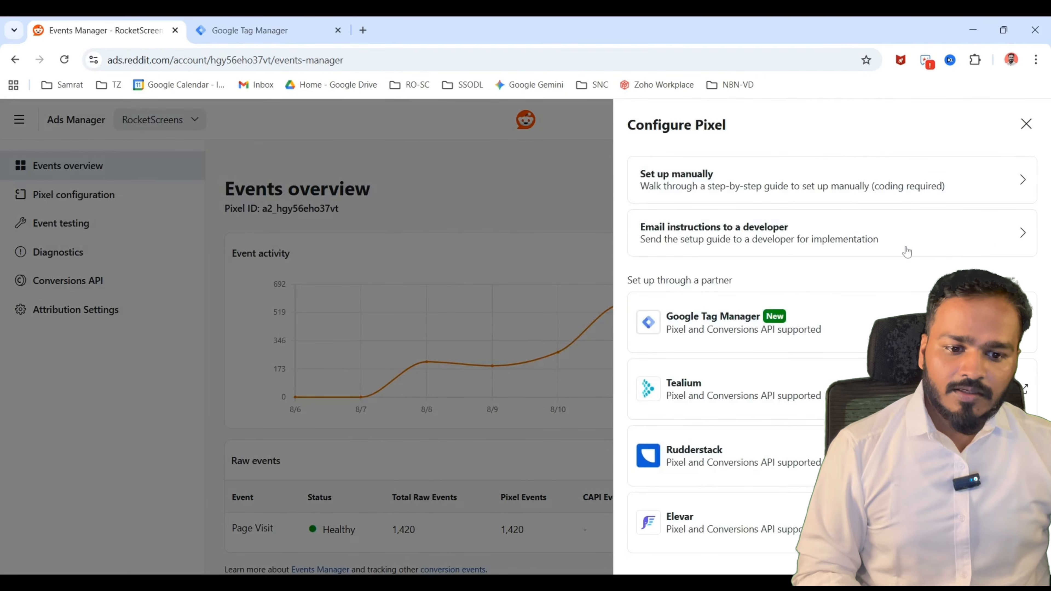
left_click(868, 326)
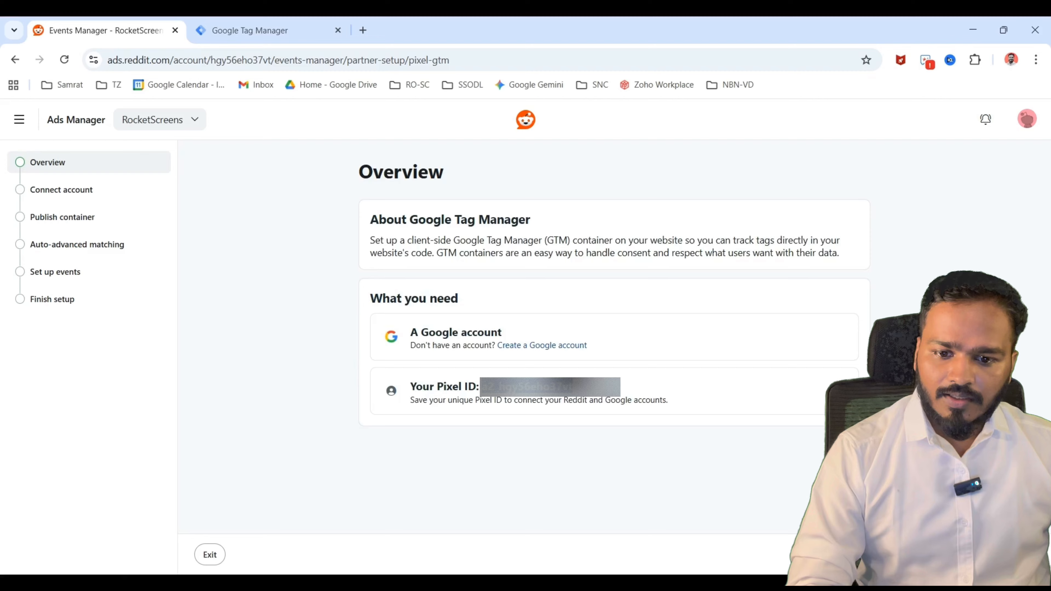
Proceed past the setup overview, connect the Google account, and choose the first Tag Manager account under that email.
left_click(1010, 555)
left_click(412, 265)
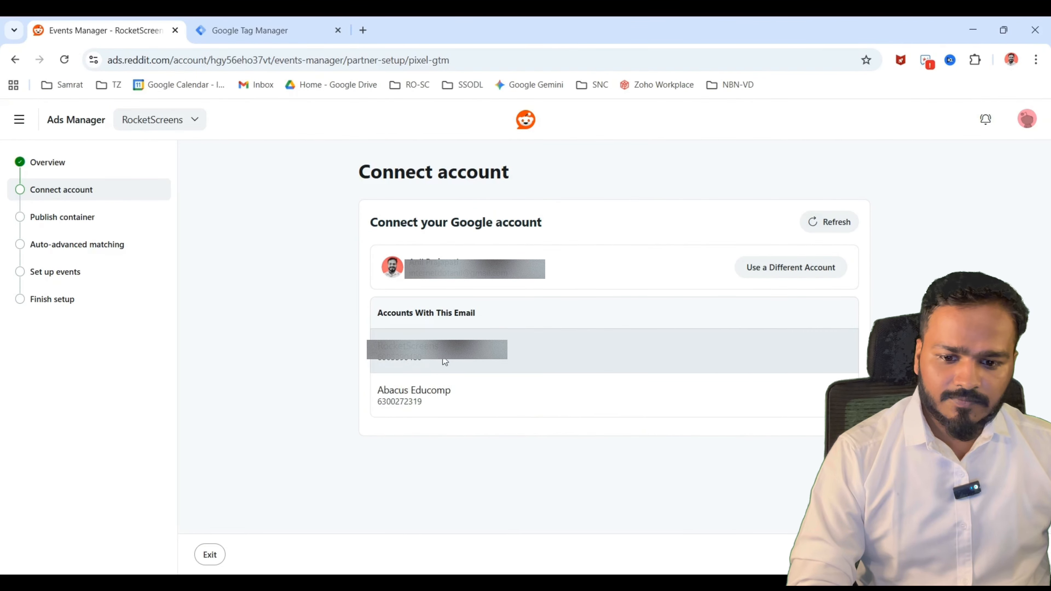
left_click(445, 361)
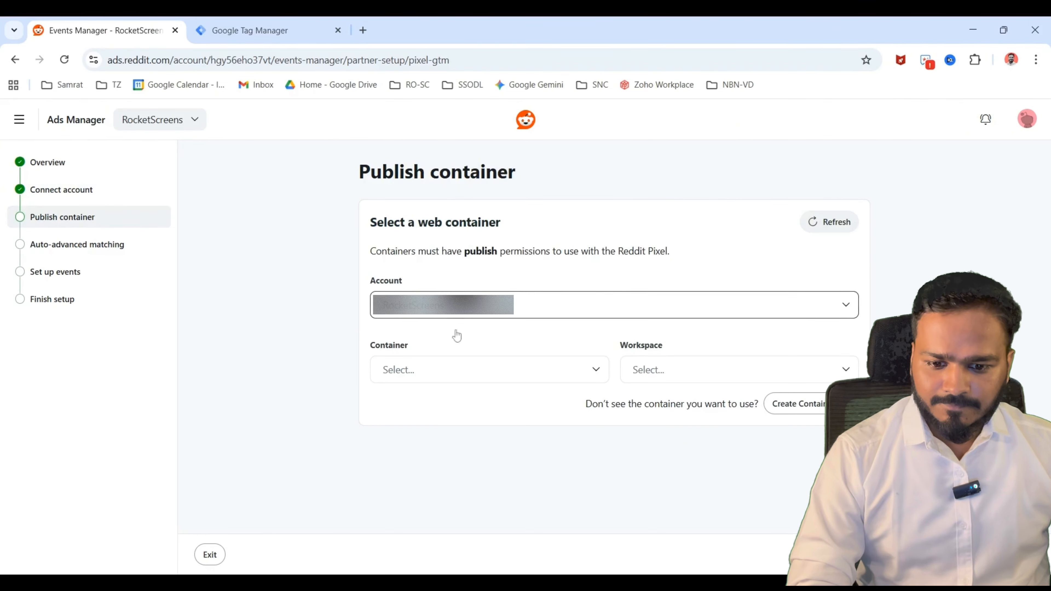
Select the first listed web container and its workspace, publish the Reddit changes to it, and continue the setup.
left_click(480, 377)
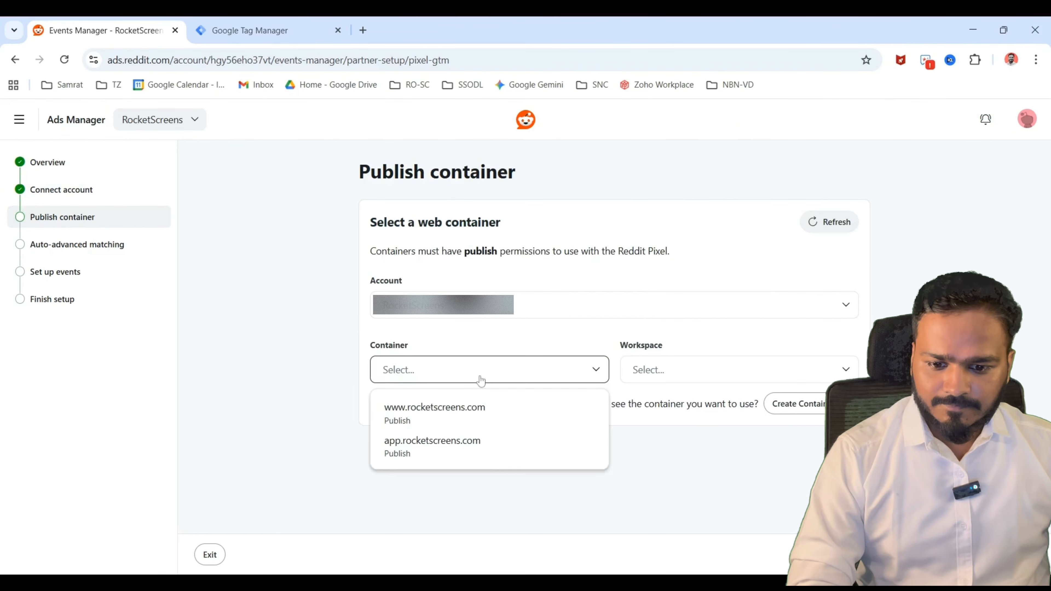
left_click(464, 427)
left_click(688, 377)
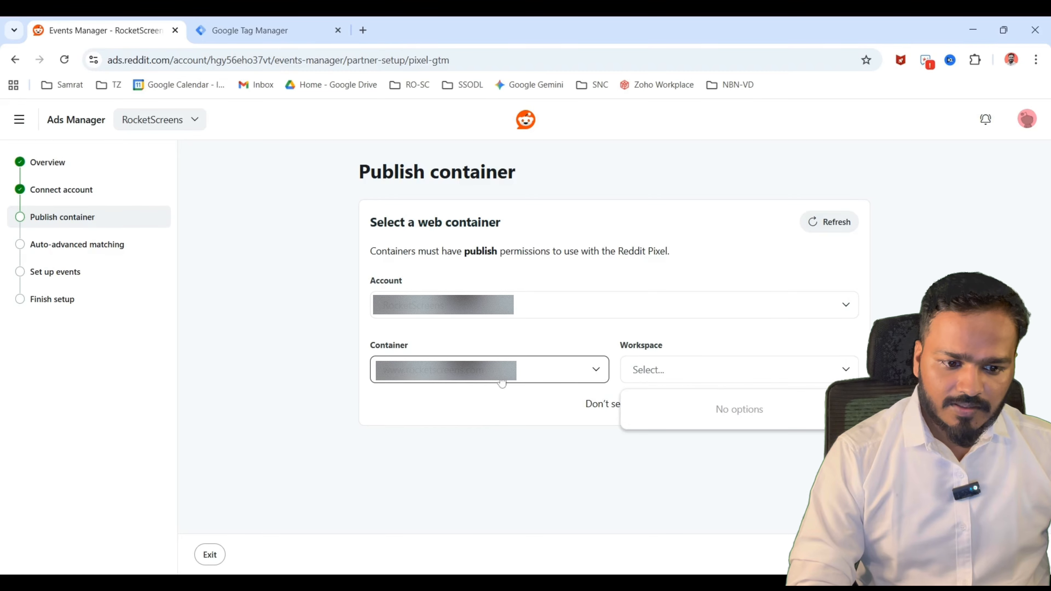
left_click(688, 370)
left_click(685, 408)
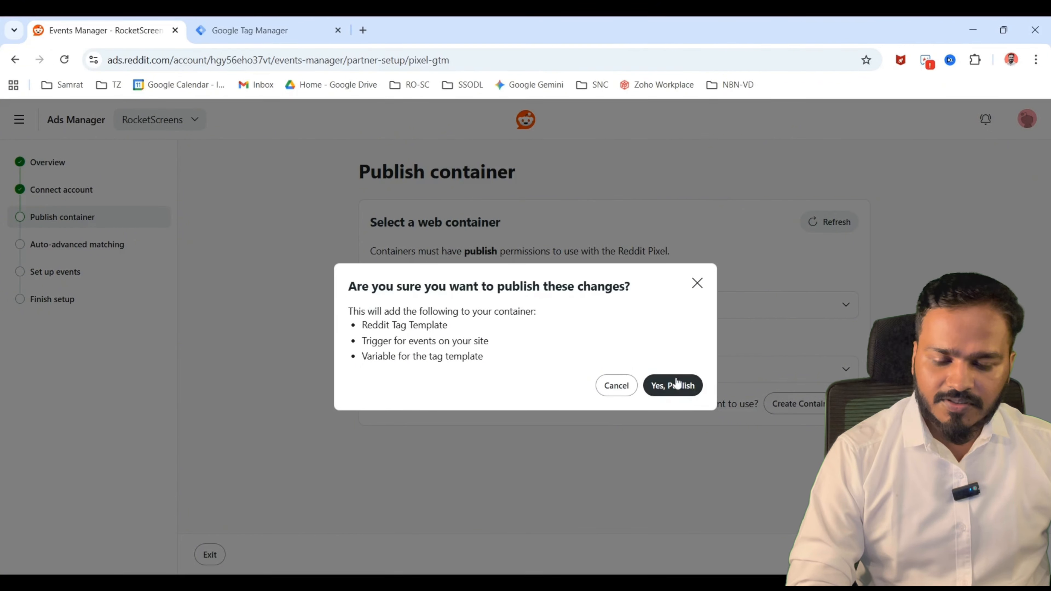
left_click(677, 382)
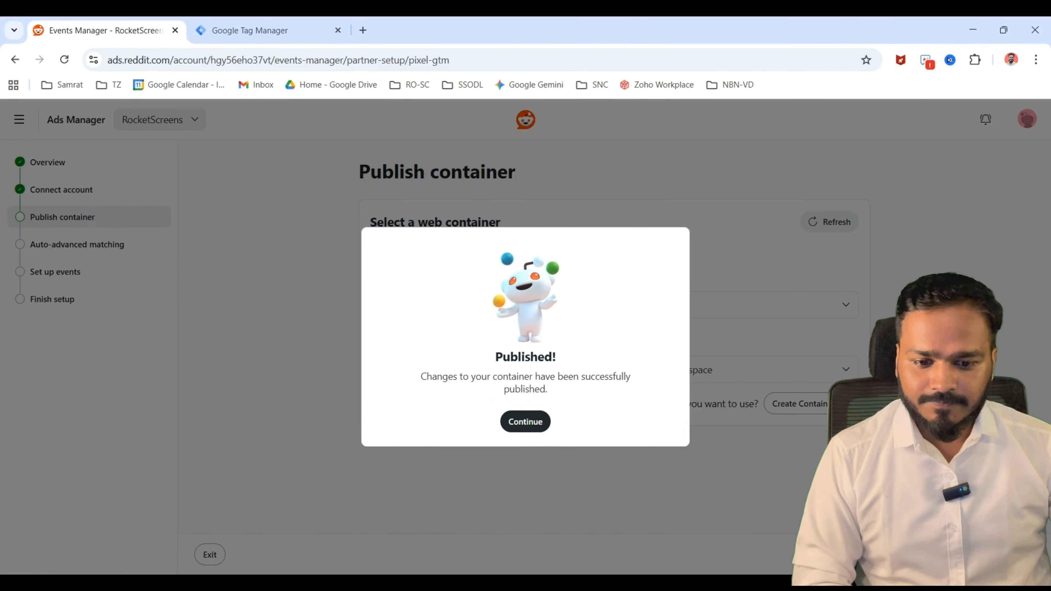
left_click(528, 423)
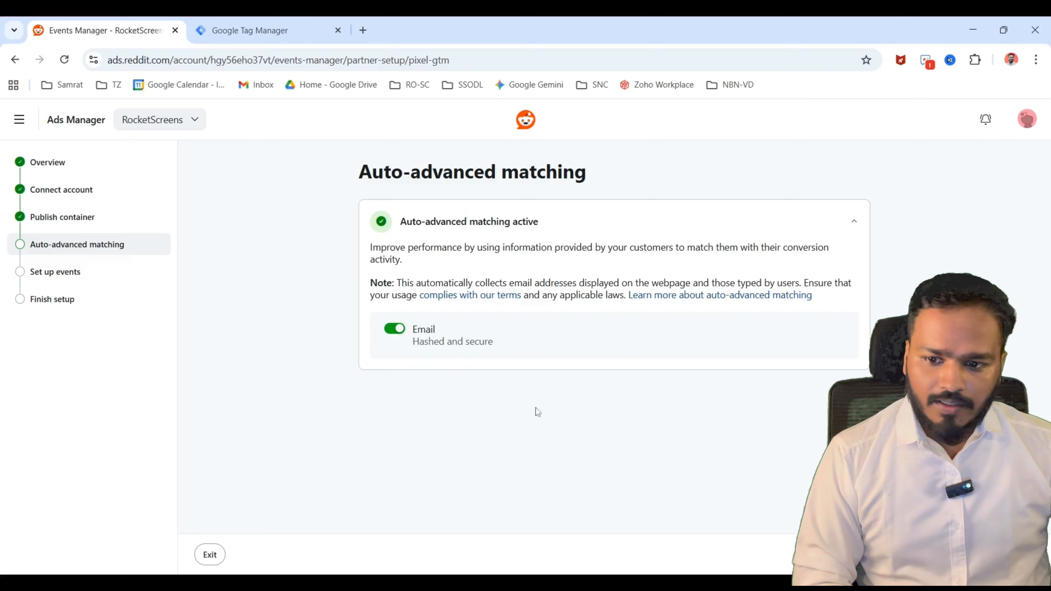
Keep email auto-advanced matching active and choose to set up the events in Google Tag Manager.
left_click(1009, 555)
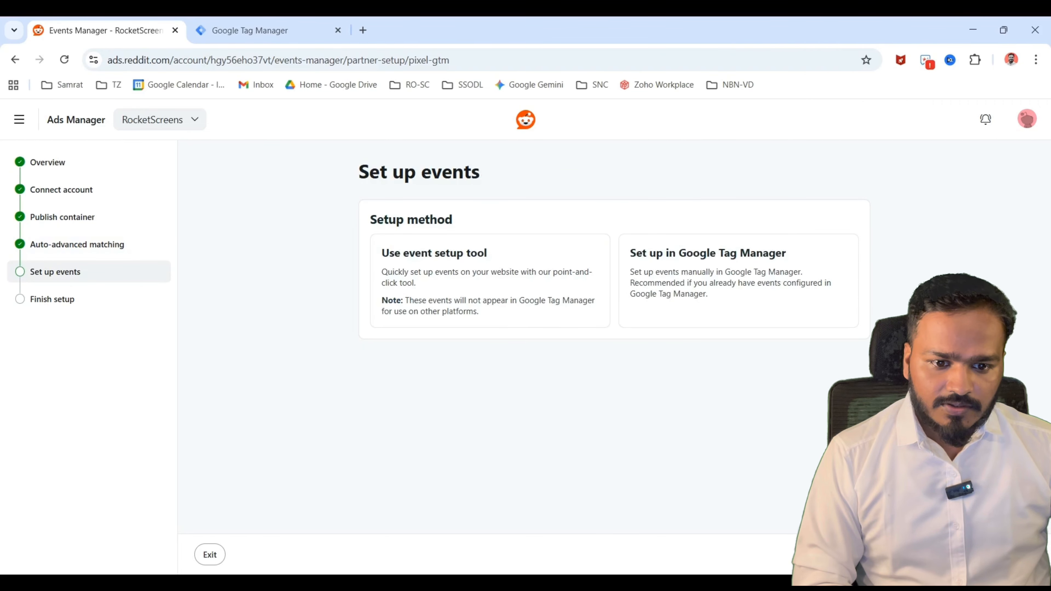
left_click(695, 279)
Examine the data layer explanation and the sample data layer code for Google Tag Manager event setup.
scroll(696, 279, "down", 3)
scroll(731, 403, "up", 2)
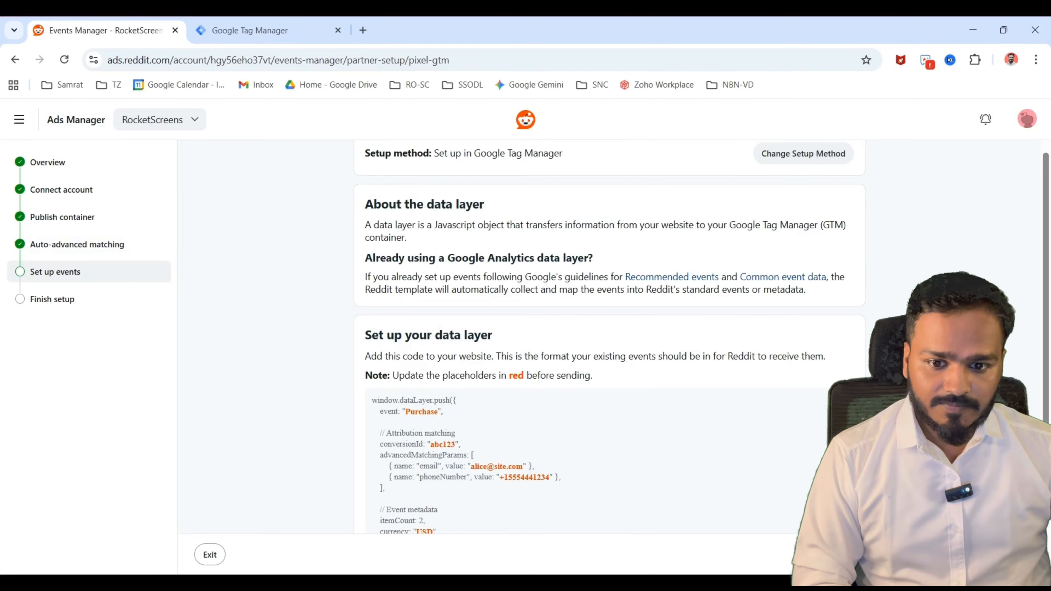
scroll(731, 403, "up", 2)
scroll(731, 403, "down", 6)
scroll(730, 403, "up", 3)
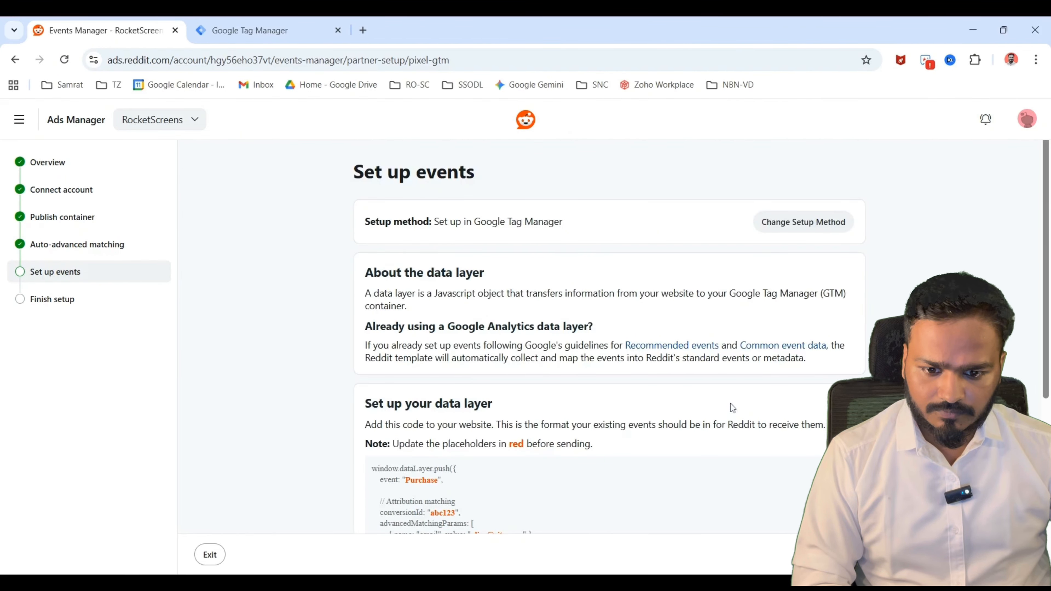
scroll(731, 408, "down", 2)
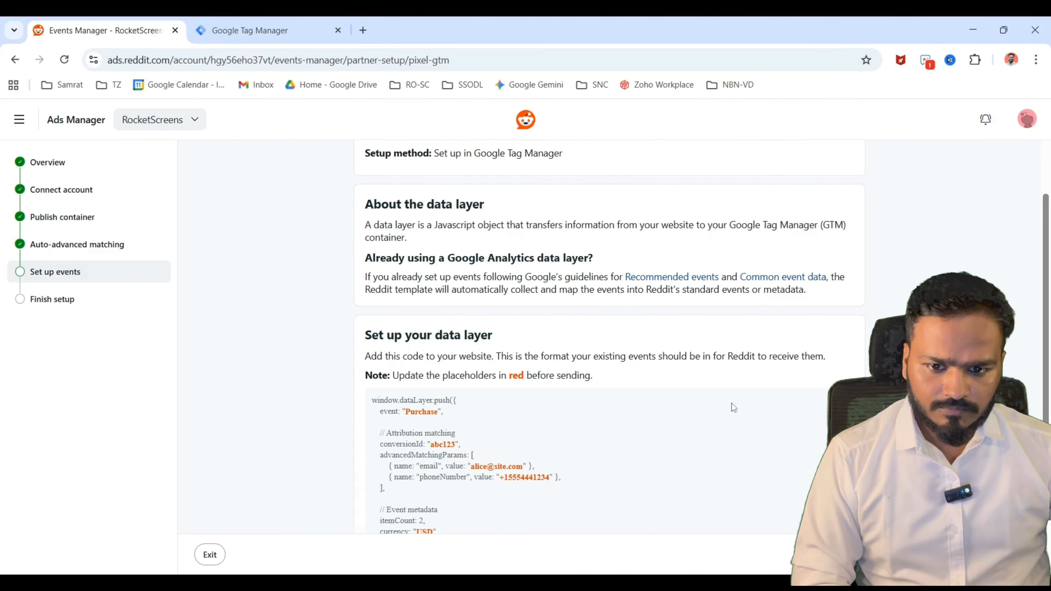
scroll(733, 408, "up", 2)
scroll(733, 407, "down", 5)
scroll(733, 407, "up", 3)
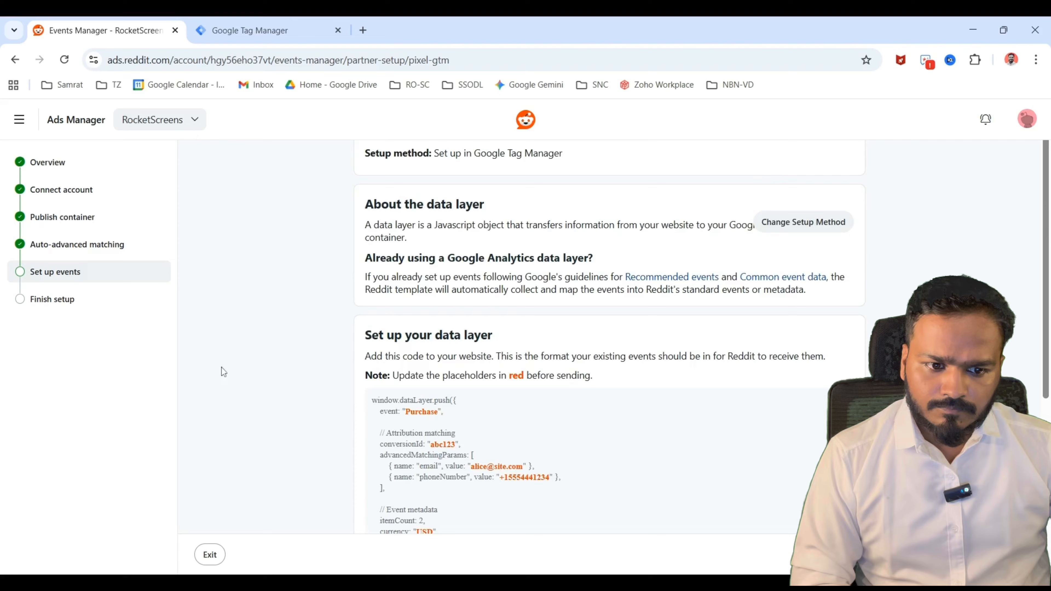
scroll(1024, 367, "up", 2)
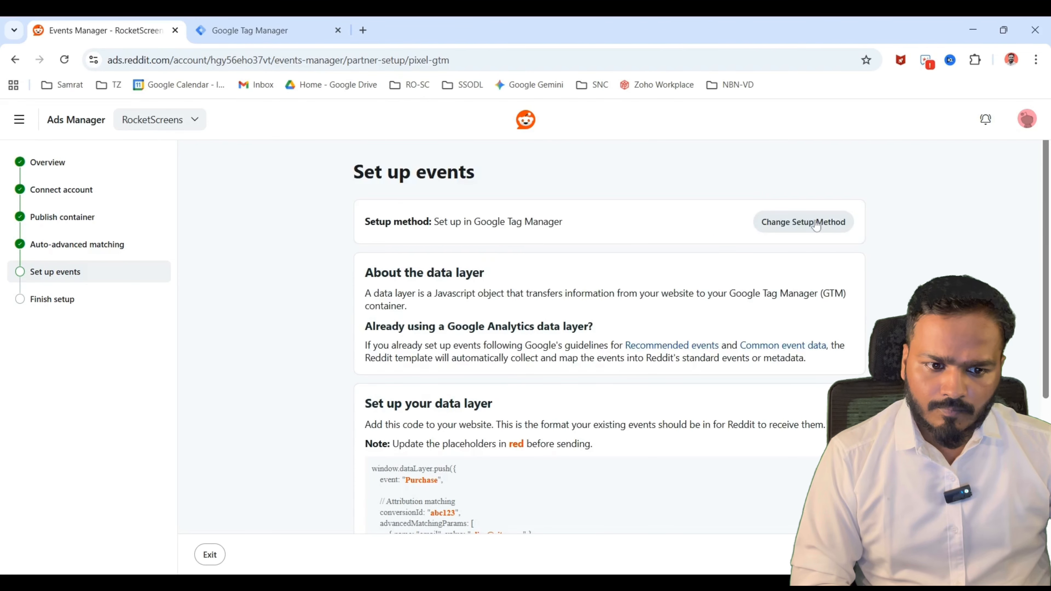
Change the event setup method to the event setup tool, and check the raw events in the events overview.
left_click(816, 225)
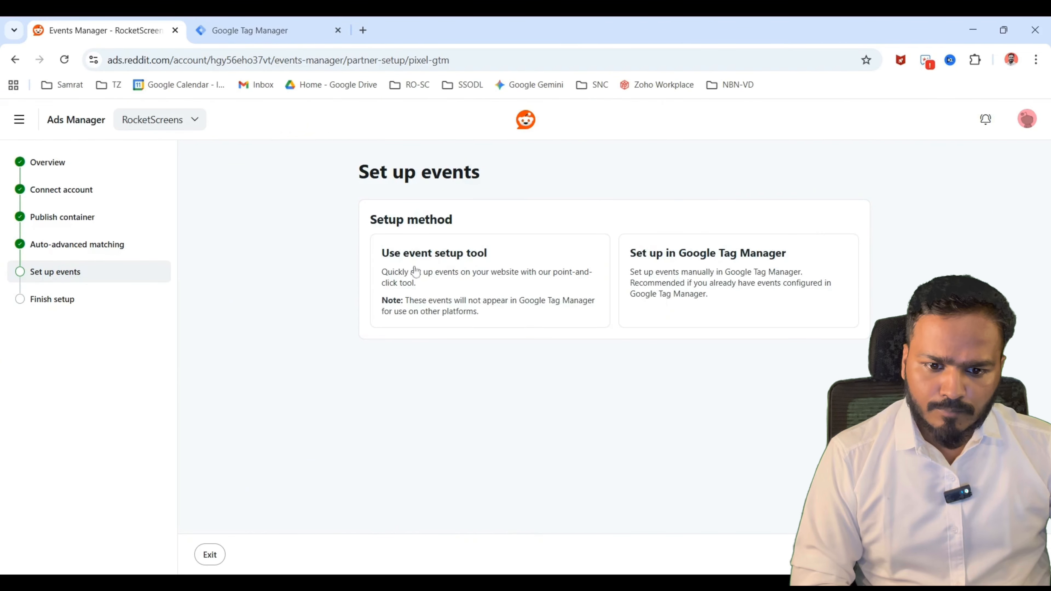
left_click(439, 285)
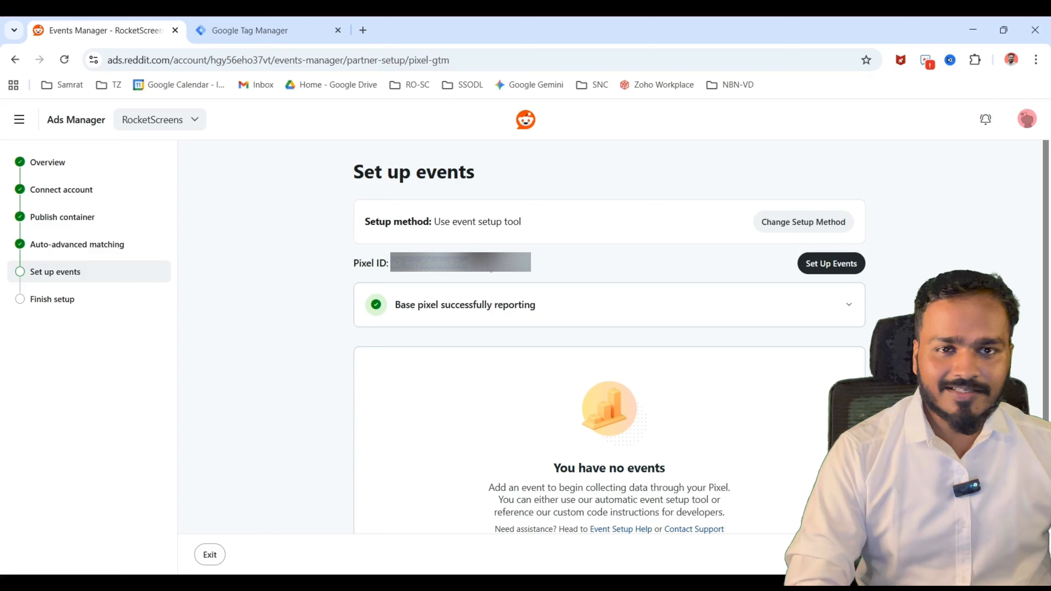
scroll(763, 286, "down", 3)
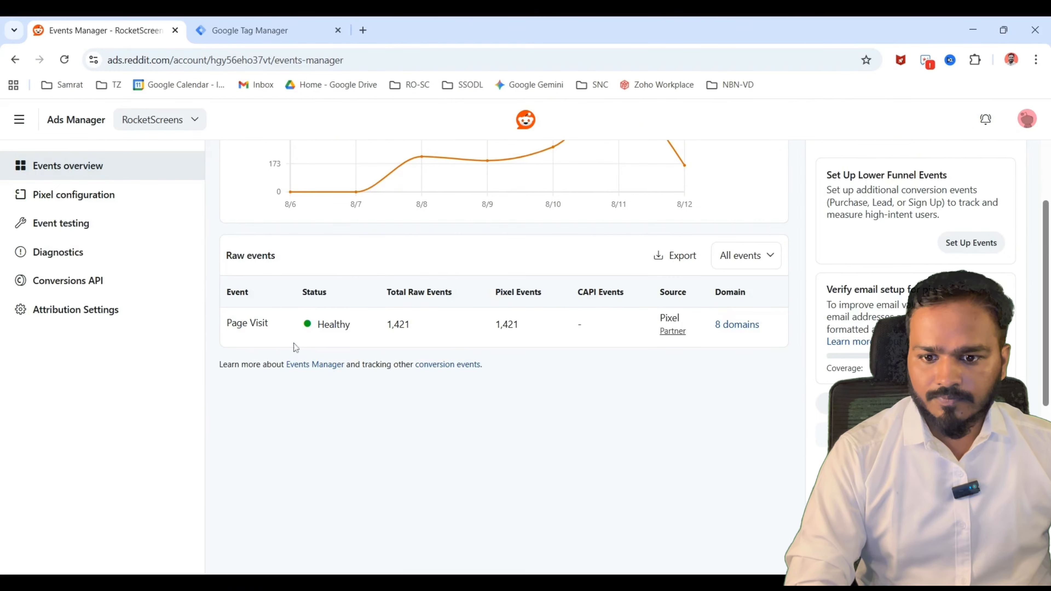
Switch to Google Tag Manager, reload the workspace, and sort the tags by last edited with the newest first.
key("ctrl+Tab")
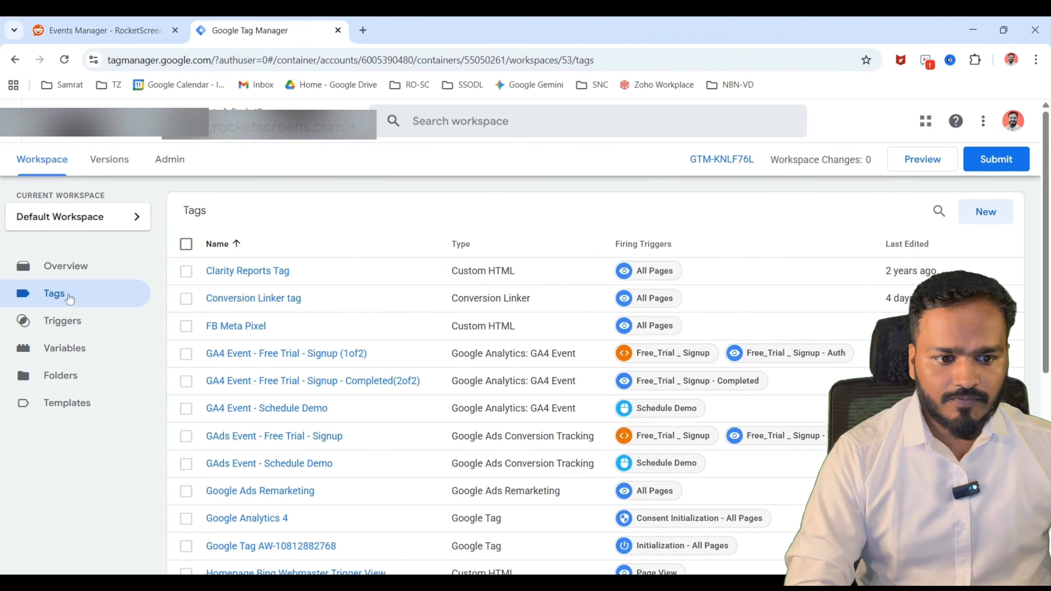
left_click(70, 65)
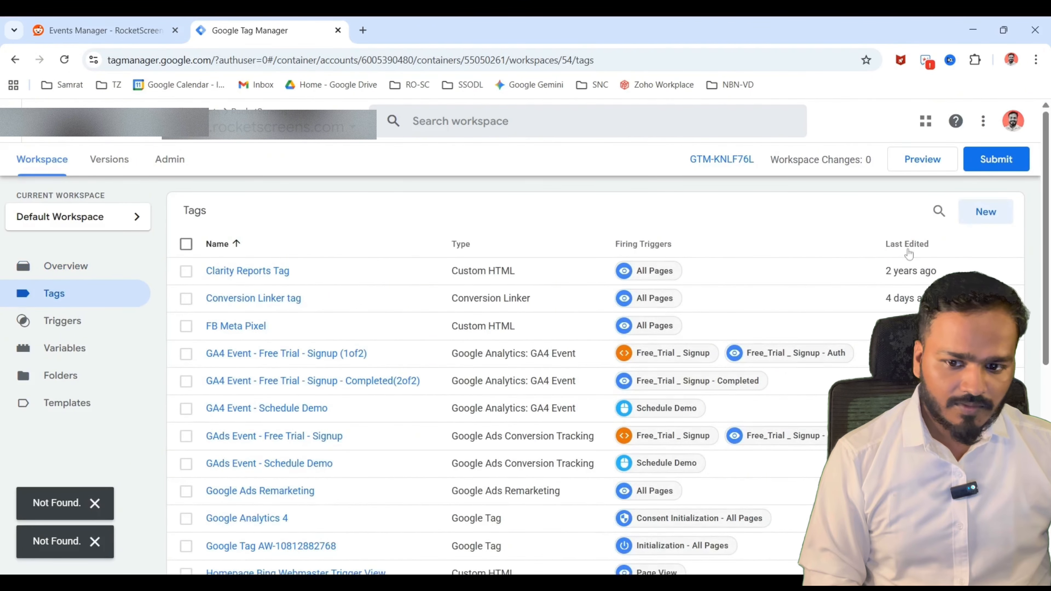
left_click(905, 248)
left_click(906, 248)
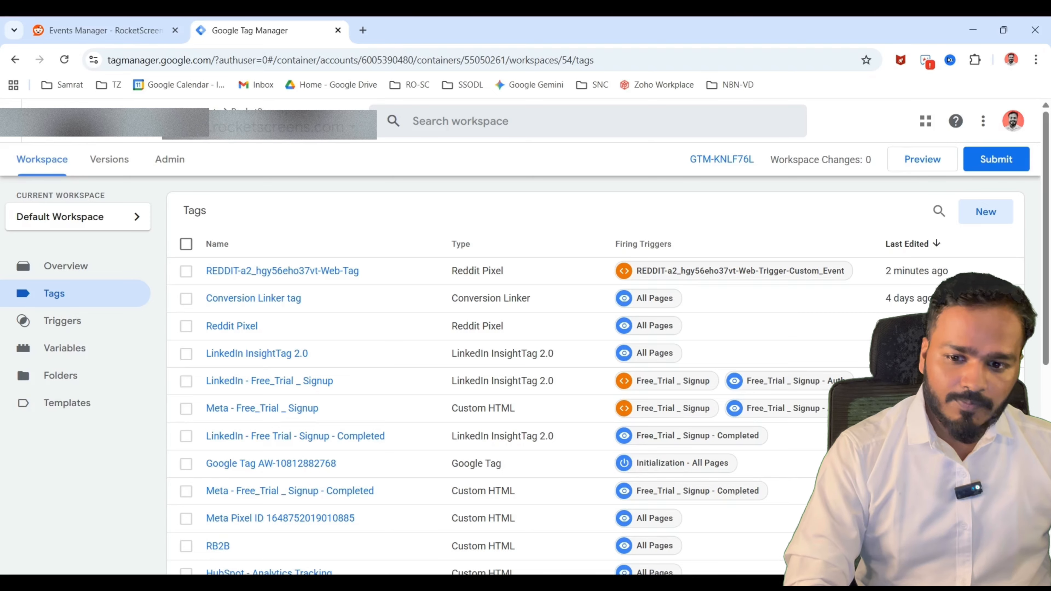
Create a new tag and choose Reddit Pixel as its tag type by searching for "reddi".
left_click(985, 211)
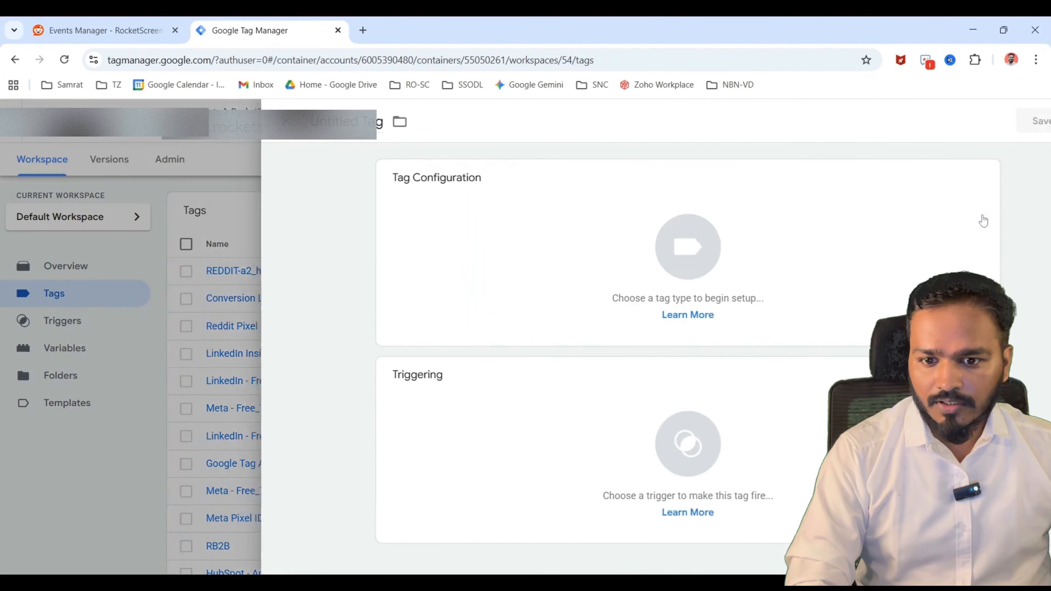
left_click(570, 243)
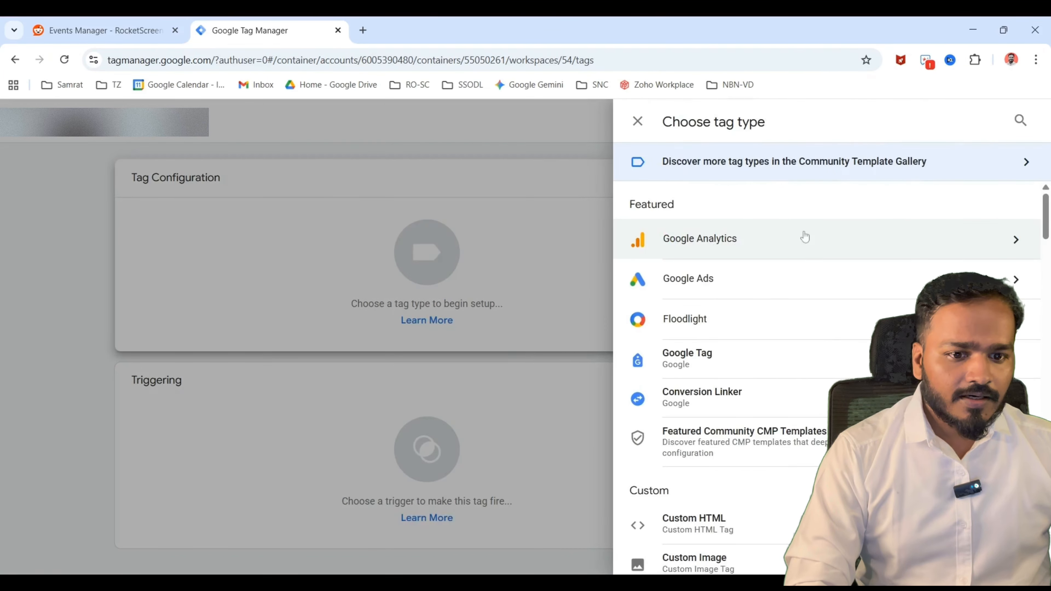
left_click(1018, 121)
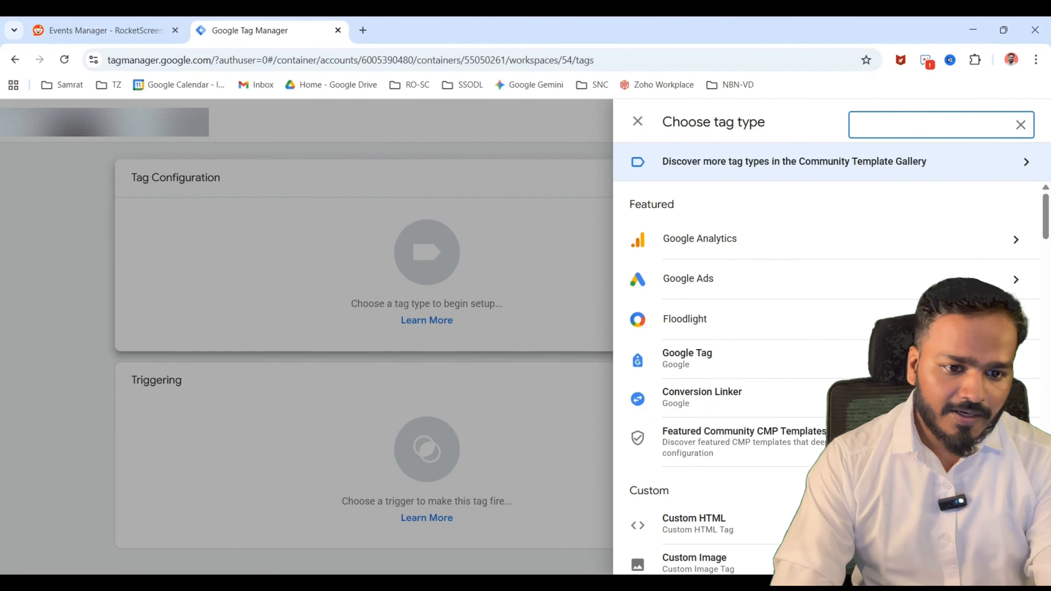
type("reddi")
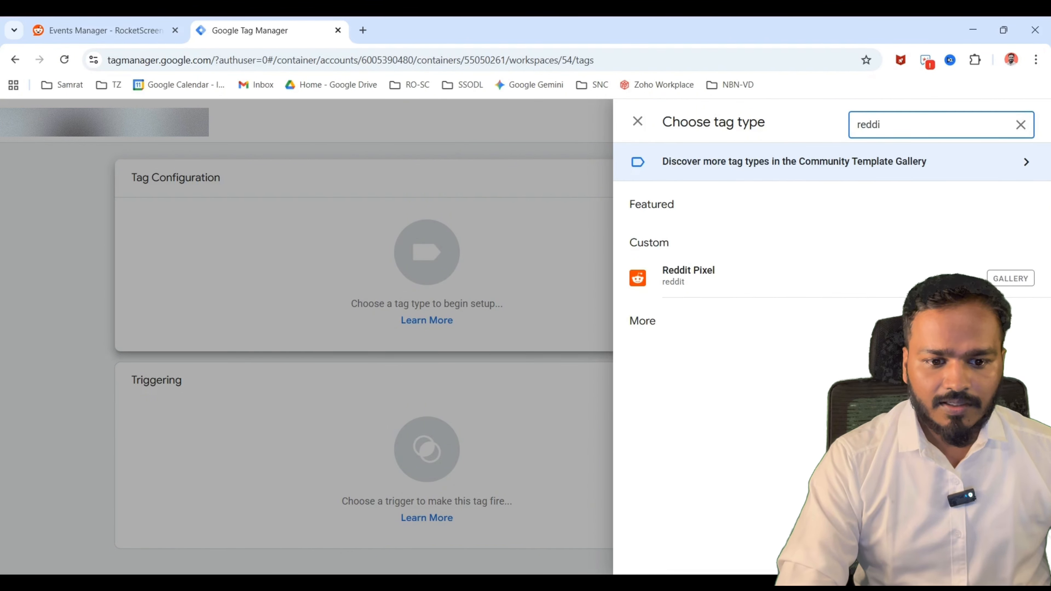
left_click(687, 290)
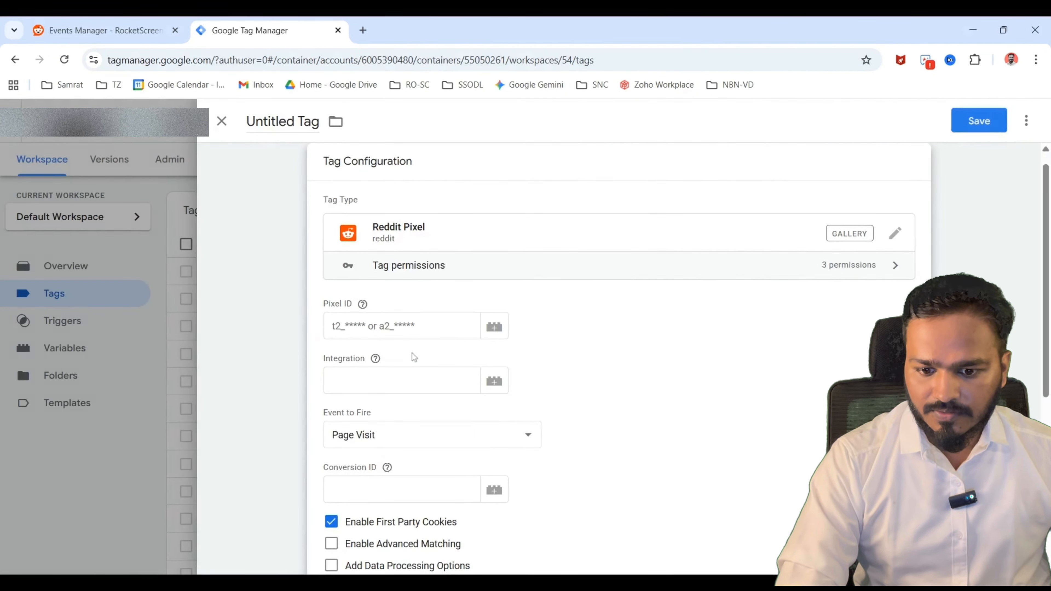
Paste the account's pixel ID into the Integration and Pixel ID fields, and use Page Visit as the event to fire.
left_click(414, 380)
type("a2_hgy56eho37vt")
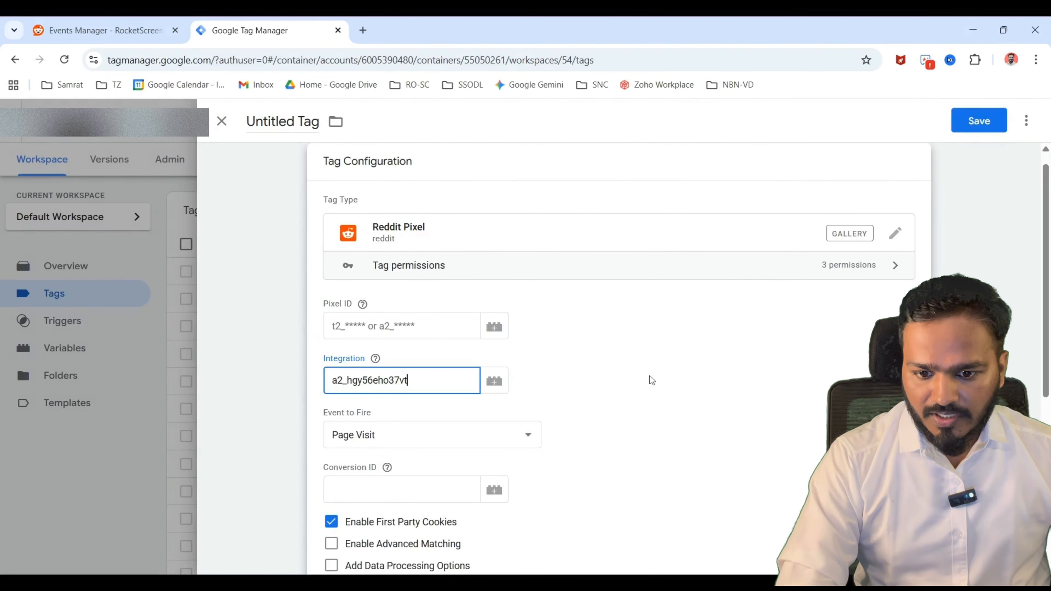
left_click(434, 326)
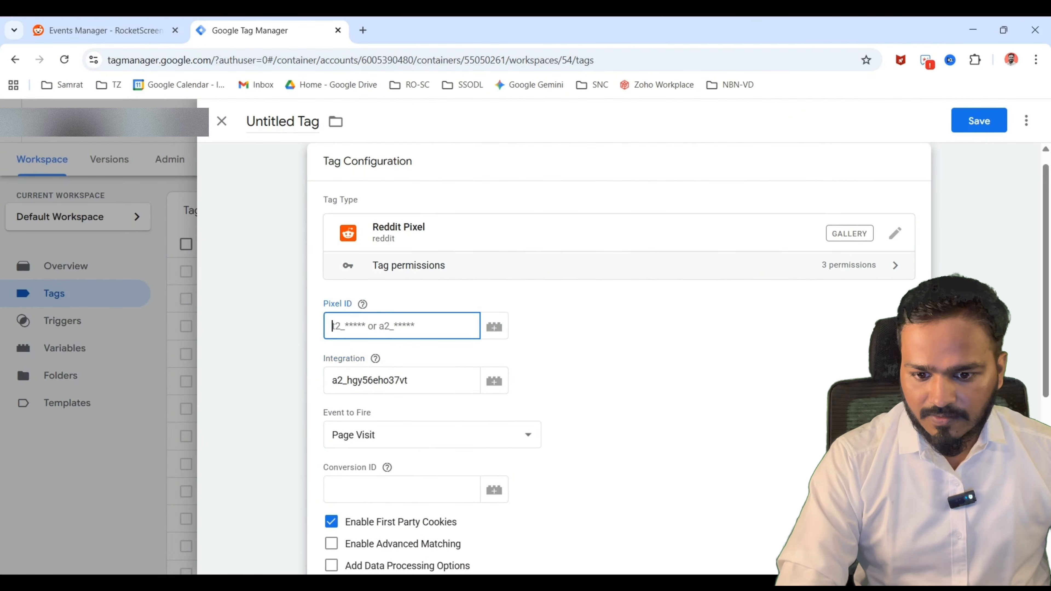
type("a2_hgy56eho37vt")
left_click(388, 434)
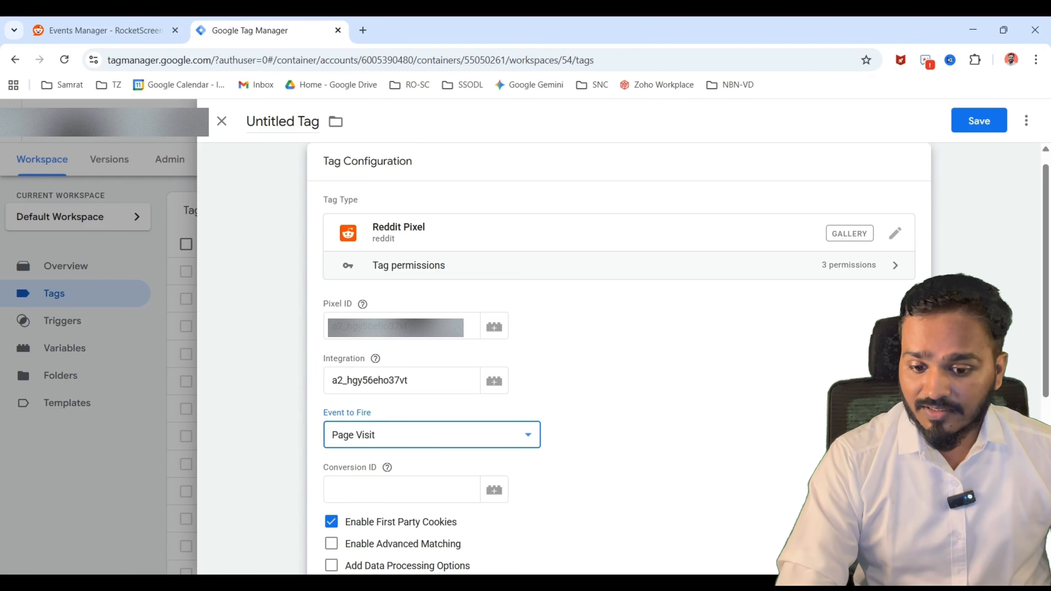
Set the tag's event to fire to Sign Up and clear the Integration field.
left_click(498, 309)
scroll(500, 311, "down", 3)
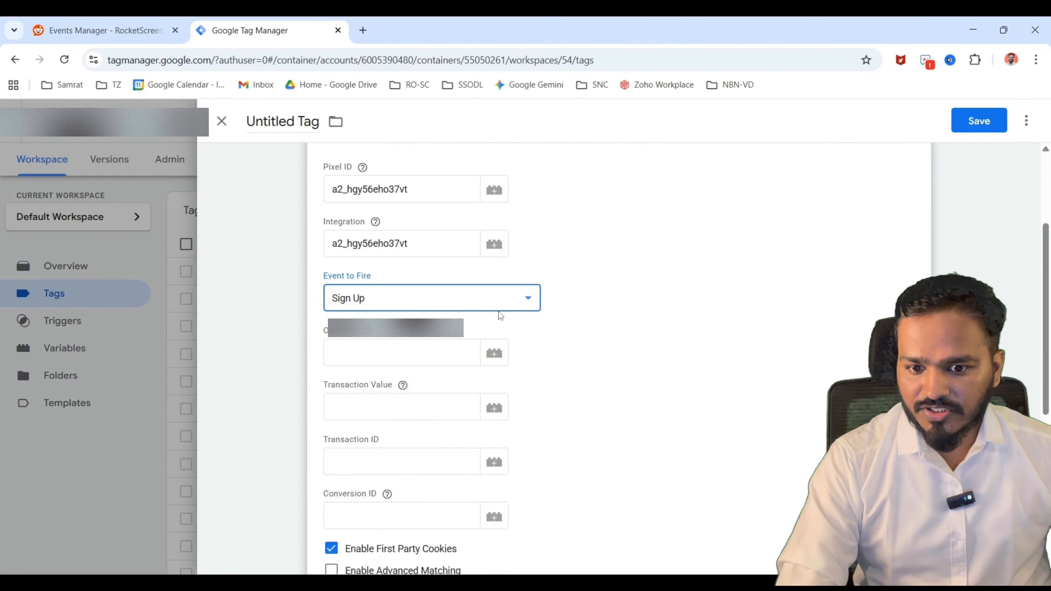
scroll(500, 316, "up", 3)
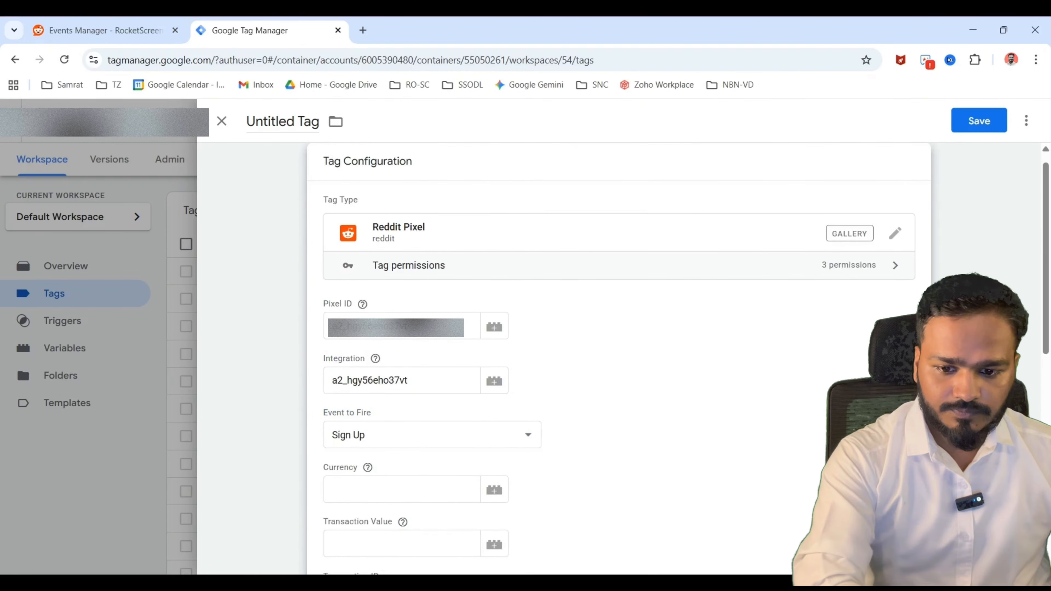
double_click(370, 380)
key("BackSpace")
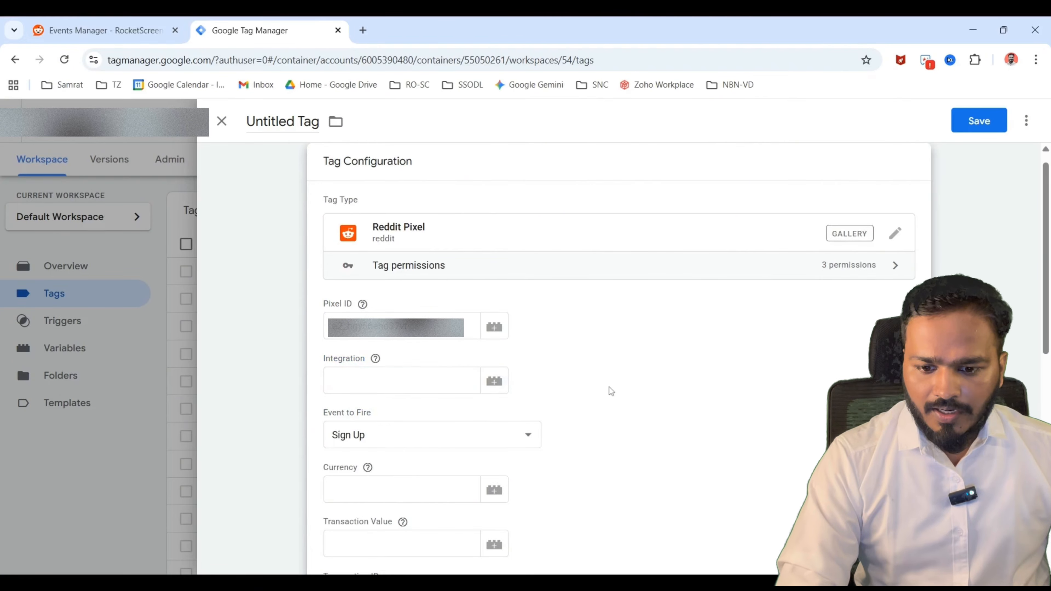
Add Free_Trial _ Signup and Free_Trial _ Signup - Auth as the tag's firing triggers.
scroll(611, 391, "down", 10)
left_click(464, 433)
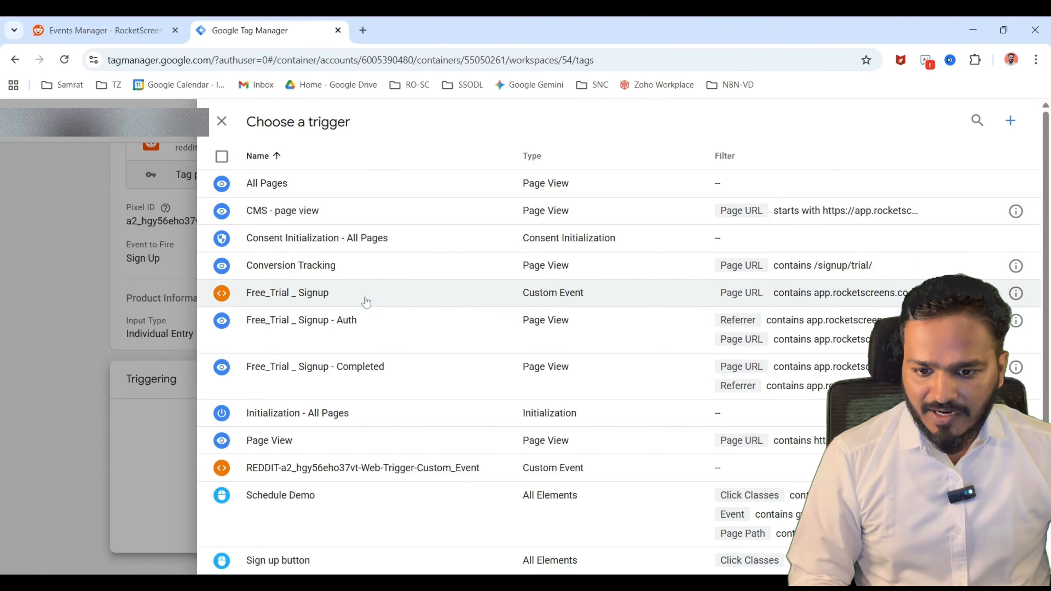
left_click(366, 303)
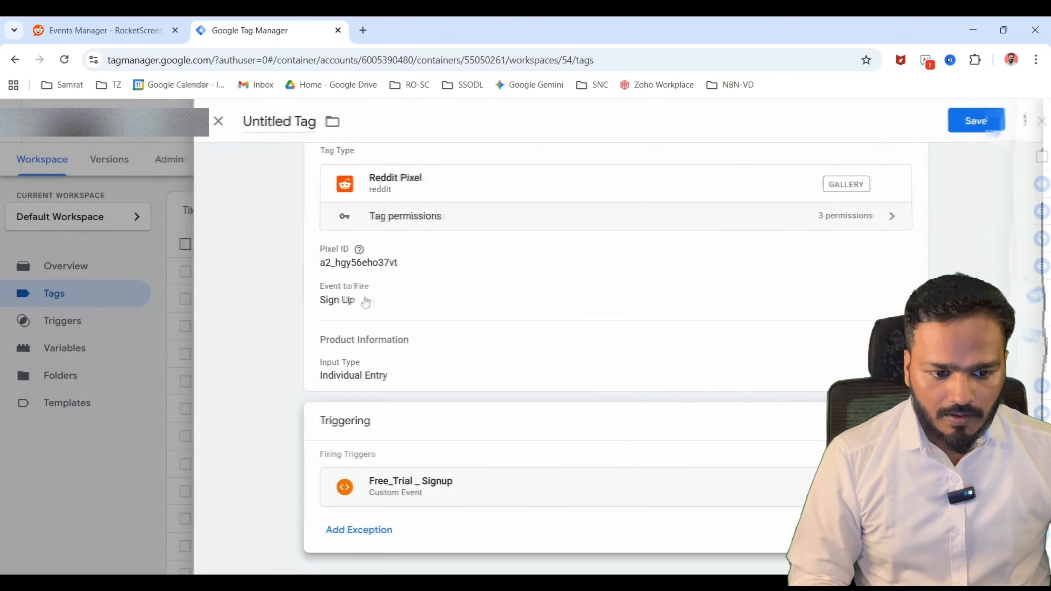
left_click(895, 497)
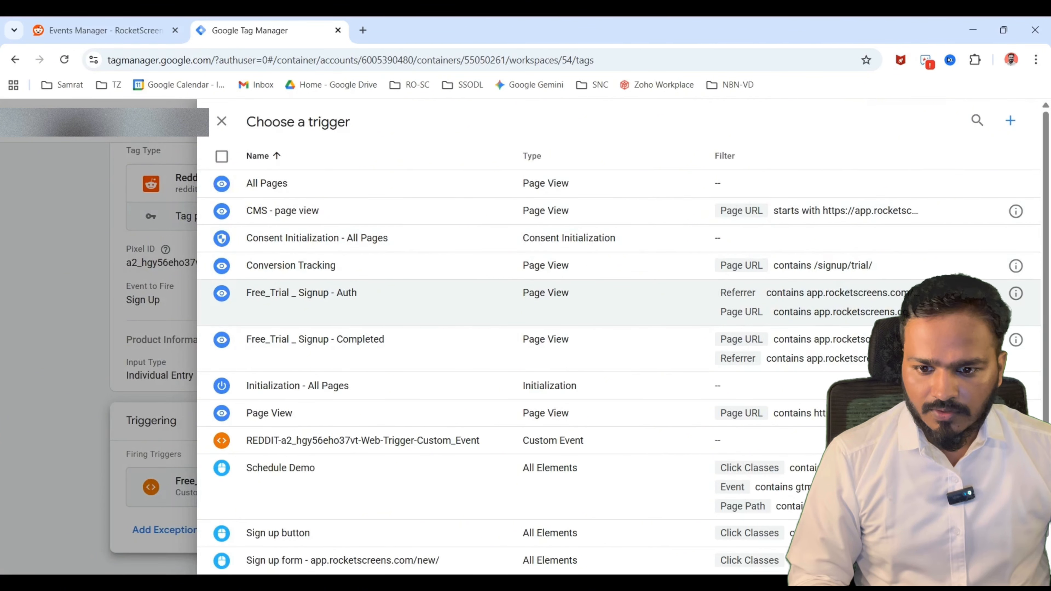
left_click(385, 308)
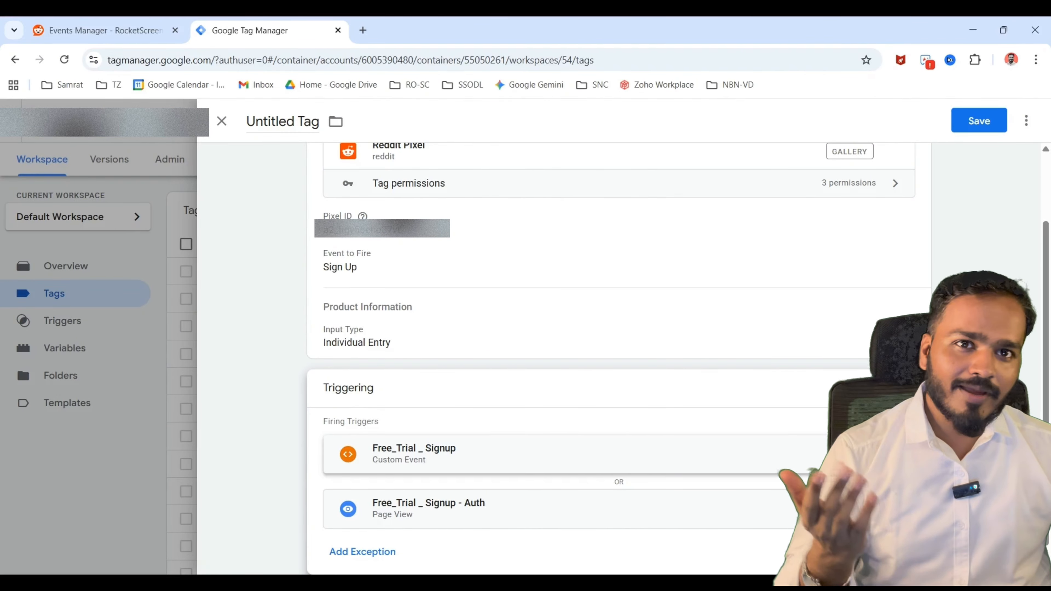
Name the tag "Reddit Pixel - Conversion" and save it.
scroll(619, 359, "up", 3)
left_click(282, 121)
type("Reddit Pixel - Conversion")
left_click(979, 121)
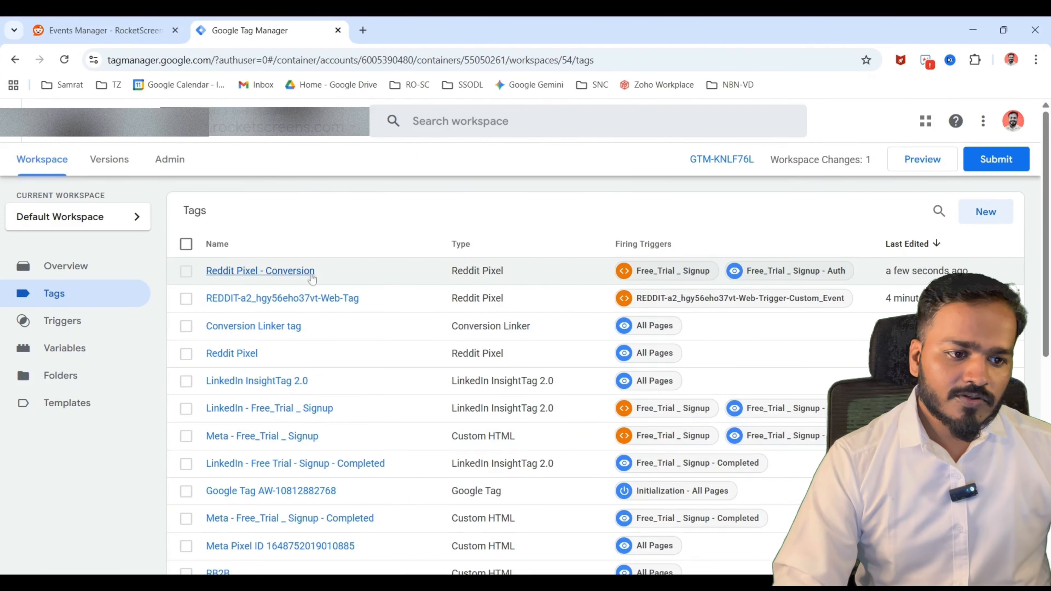
Submit the workspace changes and publish them to the Live environment as a new version.
left_click(1008, 170)
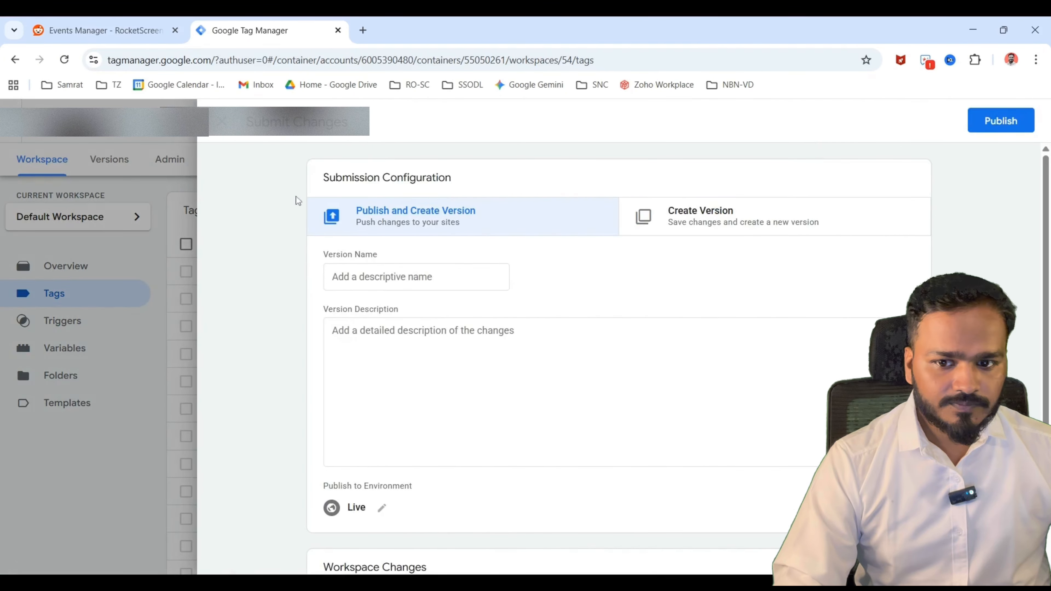
left_click(1016, 127)
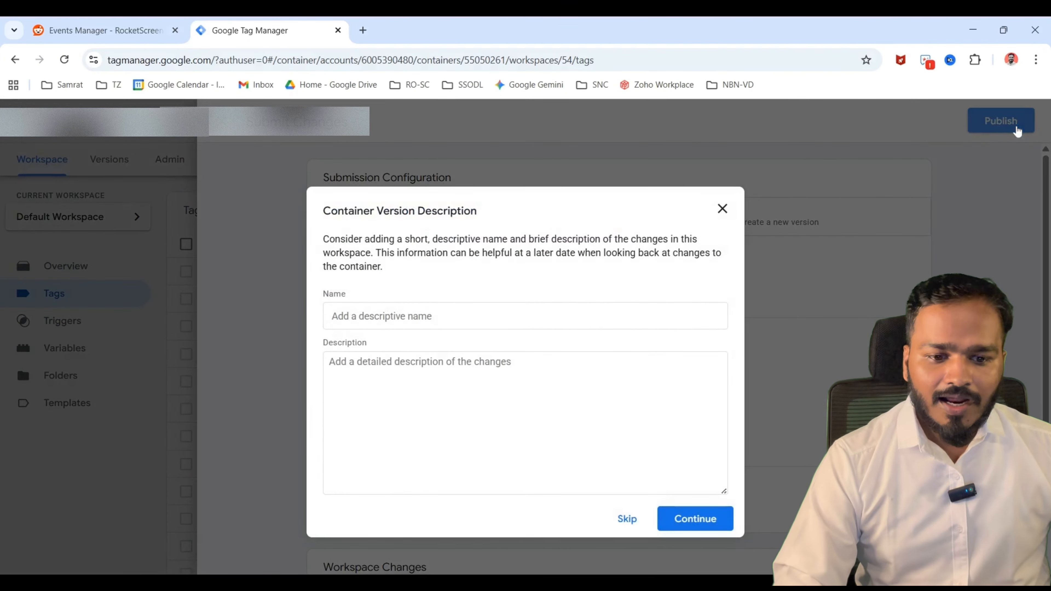